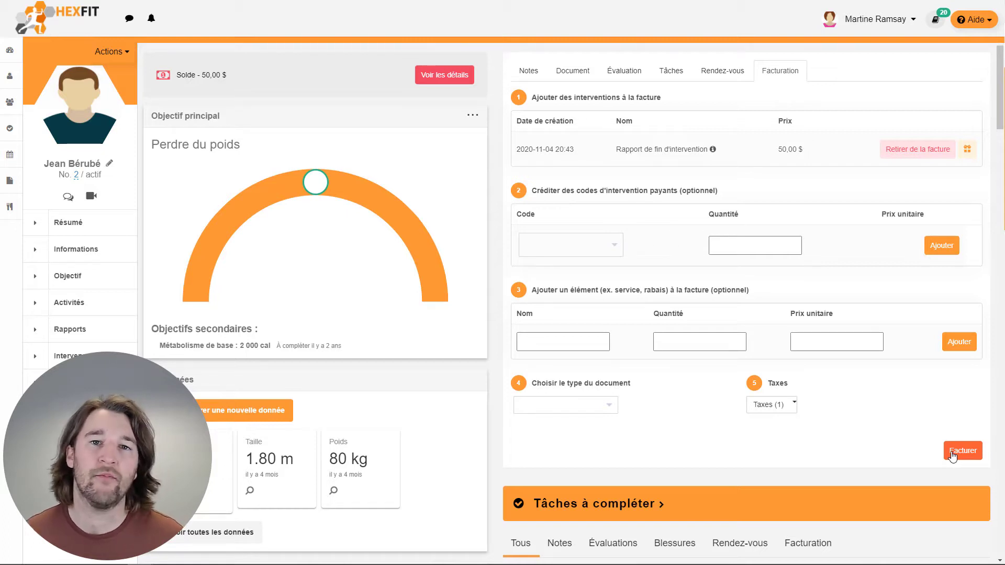
- Add the Rapport de fin d'intervention and Appel de suivi interventions to the client's invoice
click(962, 451)
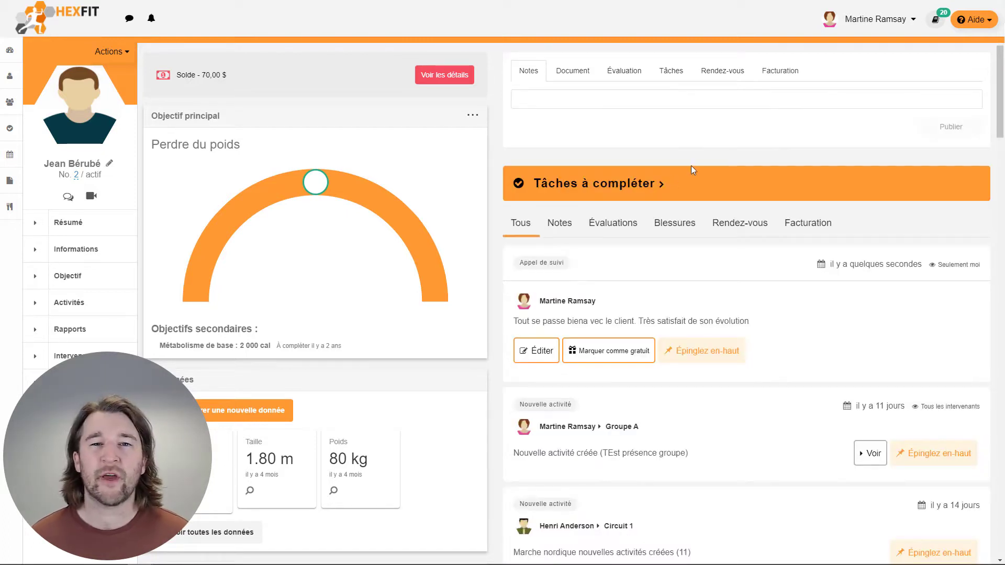
click(786, 71)
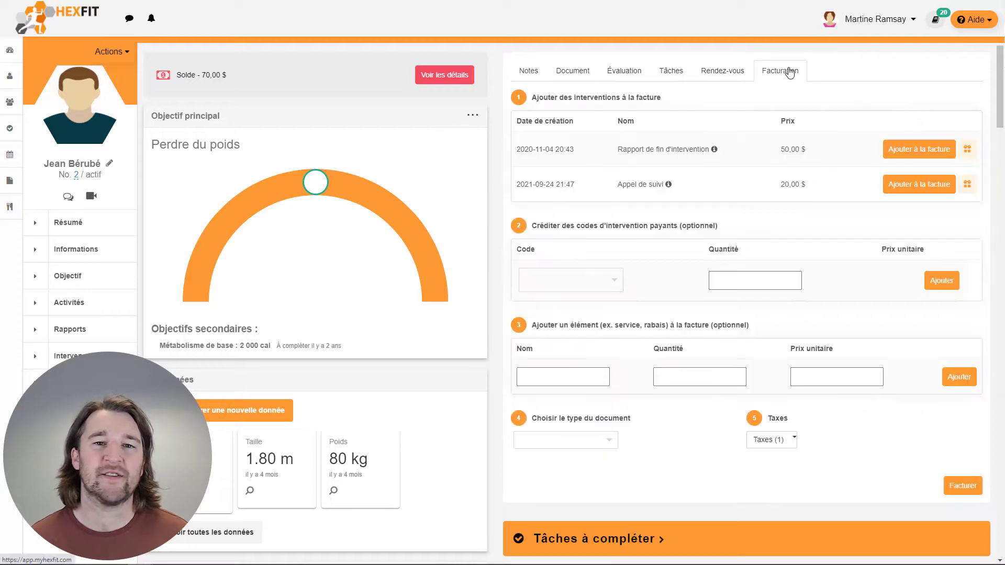
click(908, 152)
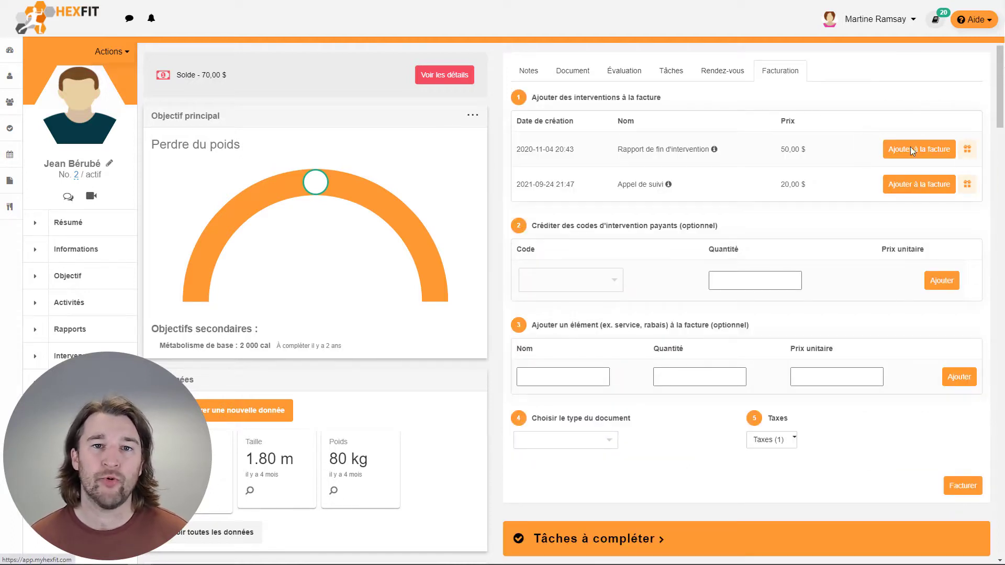
click(918, 185)
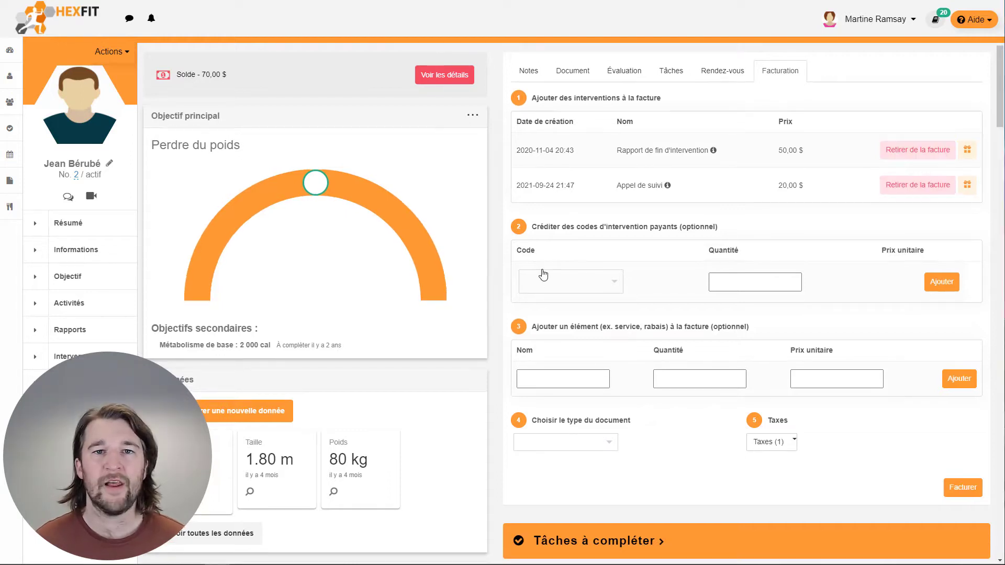
- Credit one PRIV - Séance privée paid intervention code on the invoice
click(554, 286)
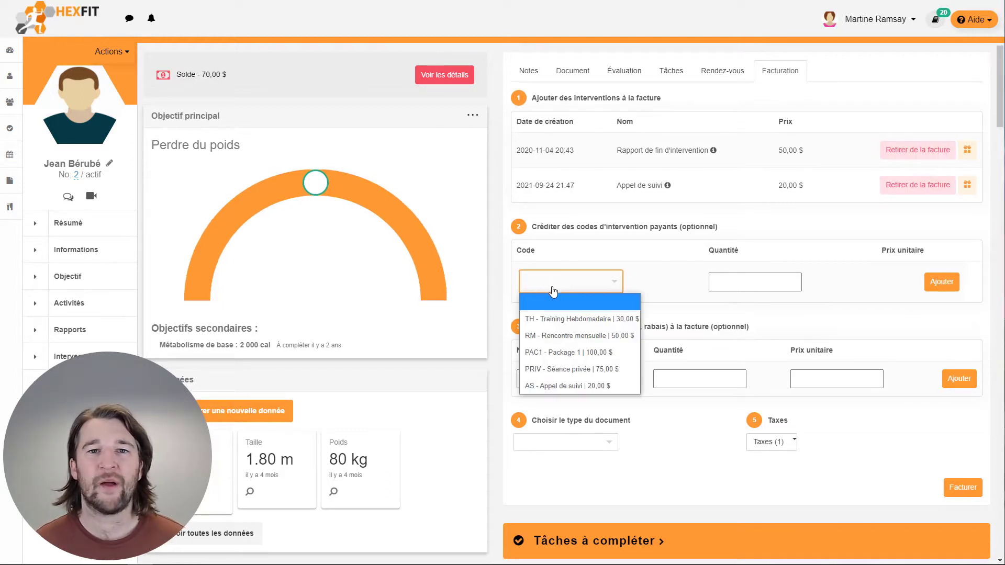
click(596, 372)
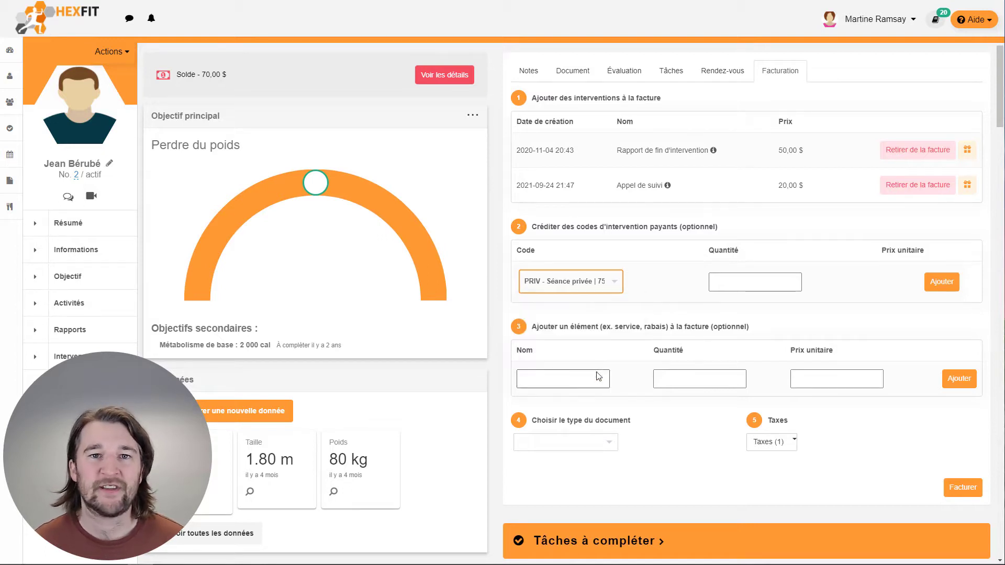
click(728, 285)
text(1)
click(942, 281)
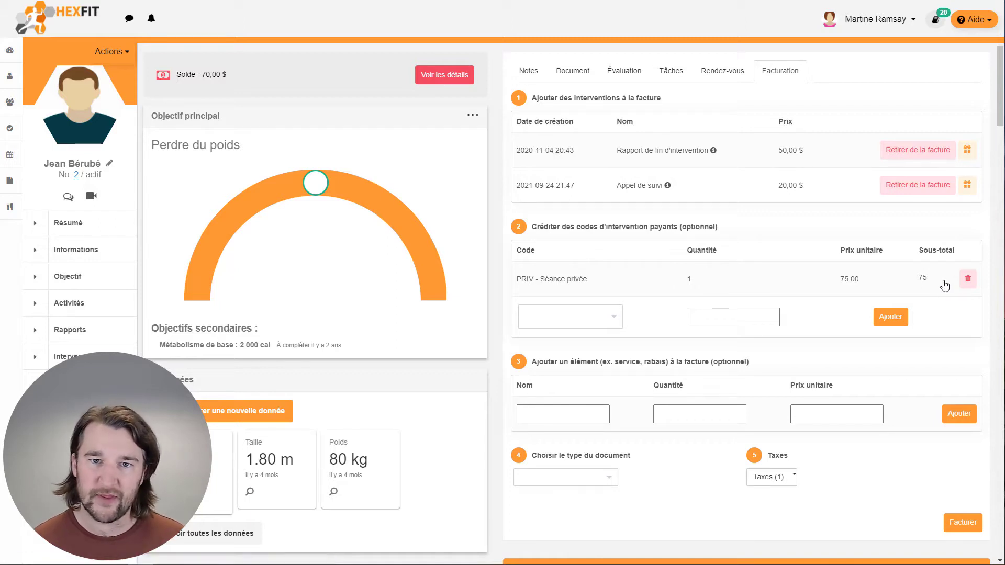
- Add an extra invoice item named Casquette with quantity 1 and unit price 30
click(562, 418)
text(Casquette)
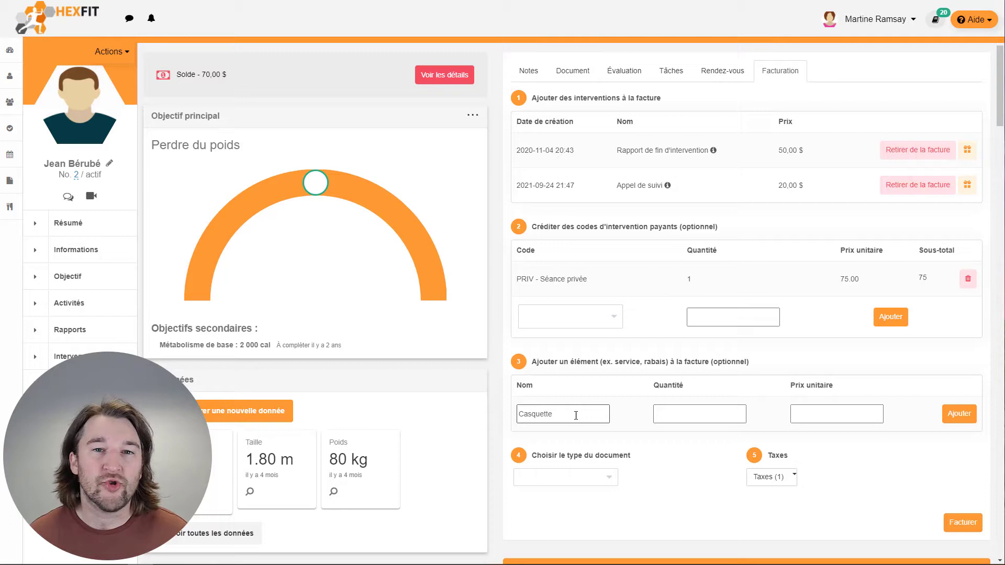
click(686, 414)
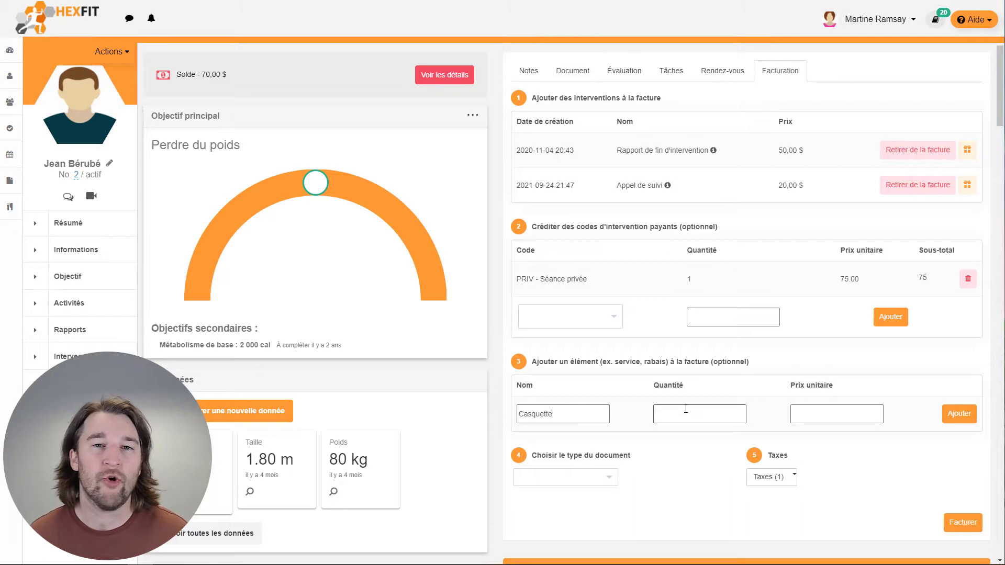
text(1)
click(800, 412)
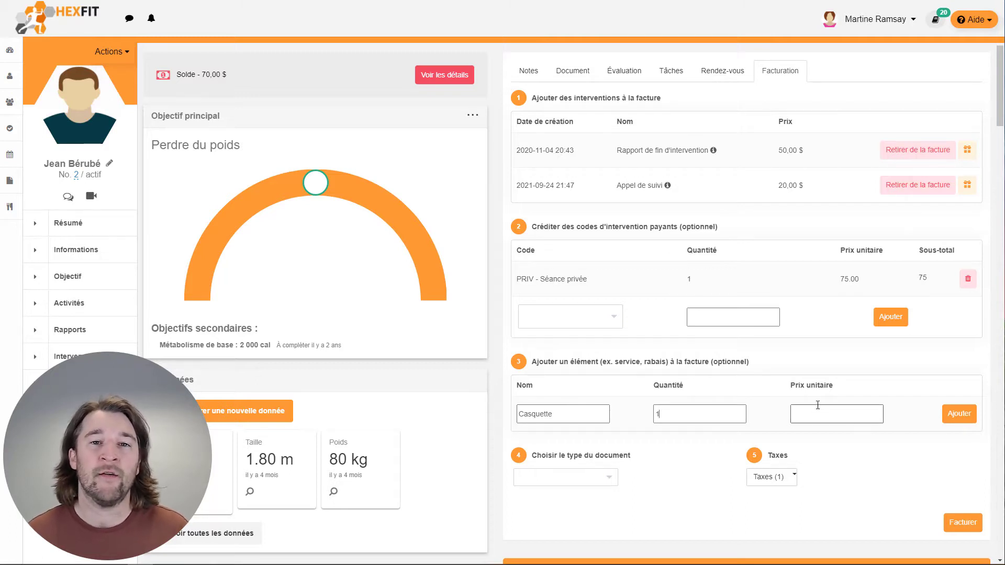
text(30)
click(959, 414)
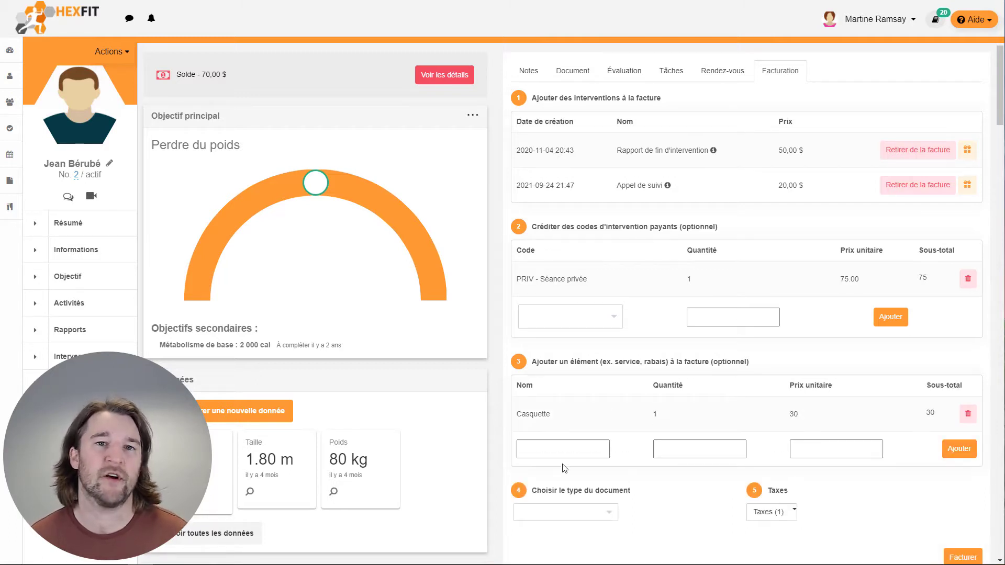
- Add another invoice item named nouveau programme with quantity 1 and unit price 75
text(nouv)
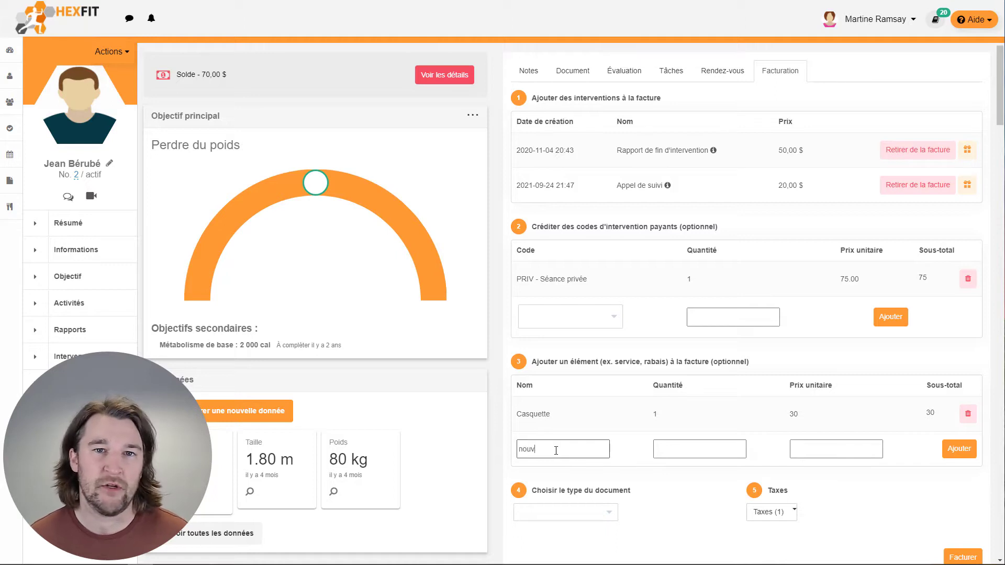
text(eau programme)
click(675, 449)
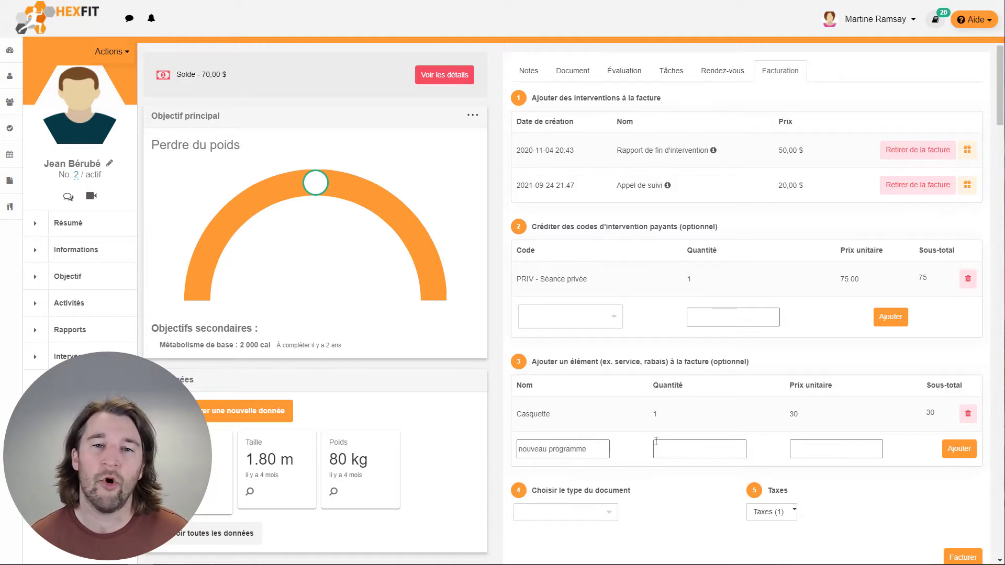
text(1)
click(841, 454)
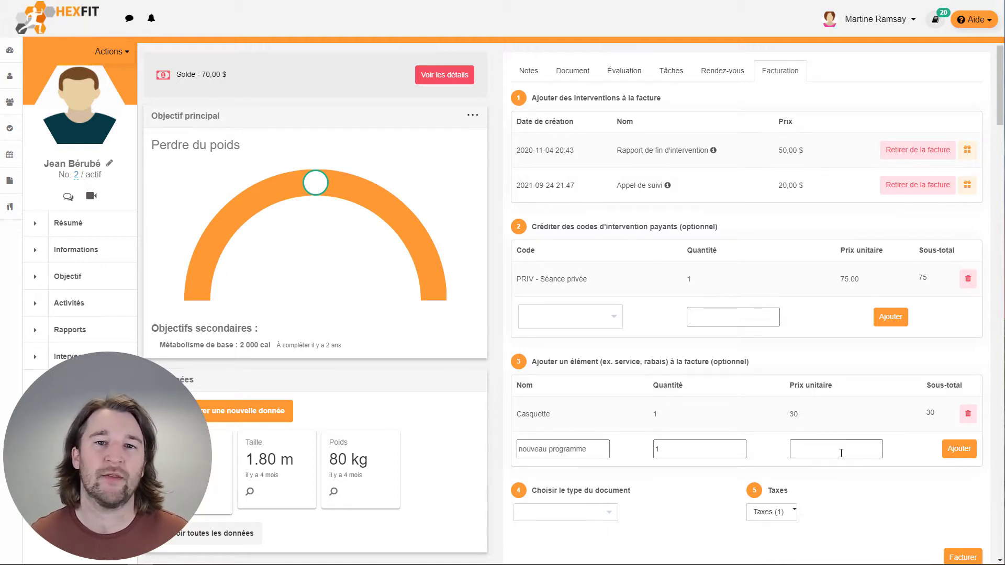
text(75)
click(958, 449)
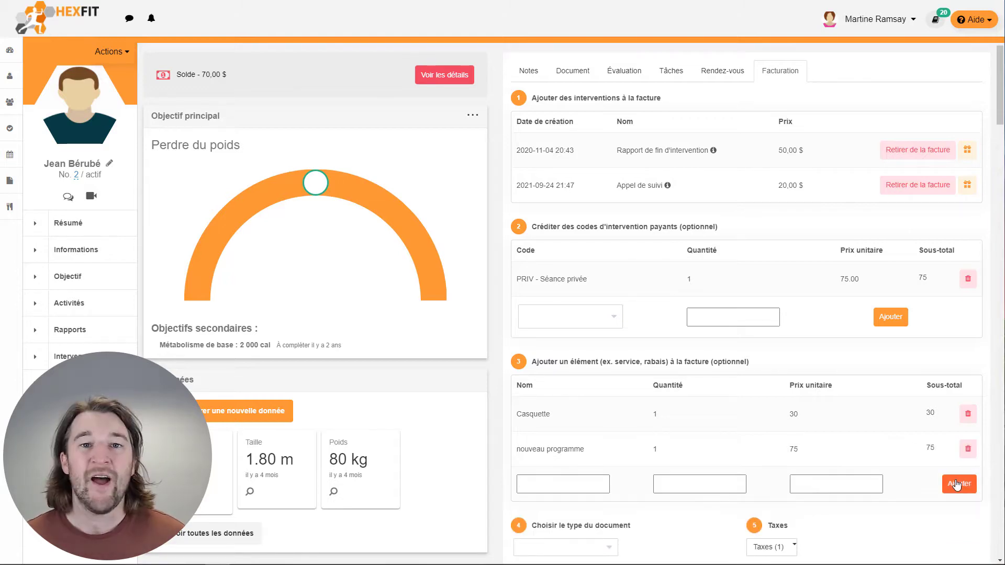
- Choose Facture as the document type, keep the TXS tax applied and issue the invoice
scroll(562, 250, down, 6)
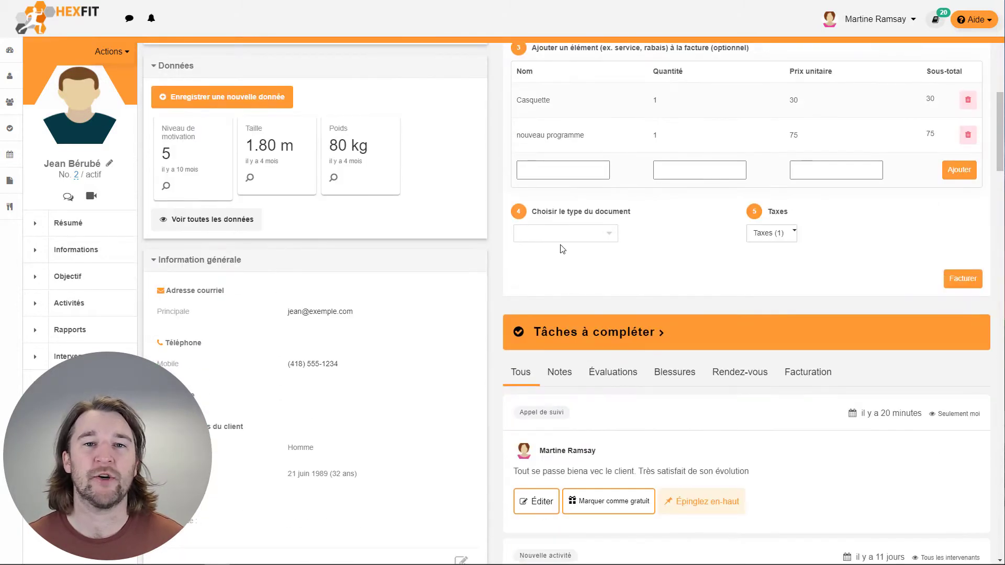
click(558, 235)
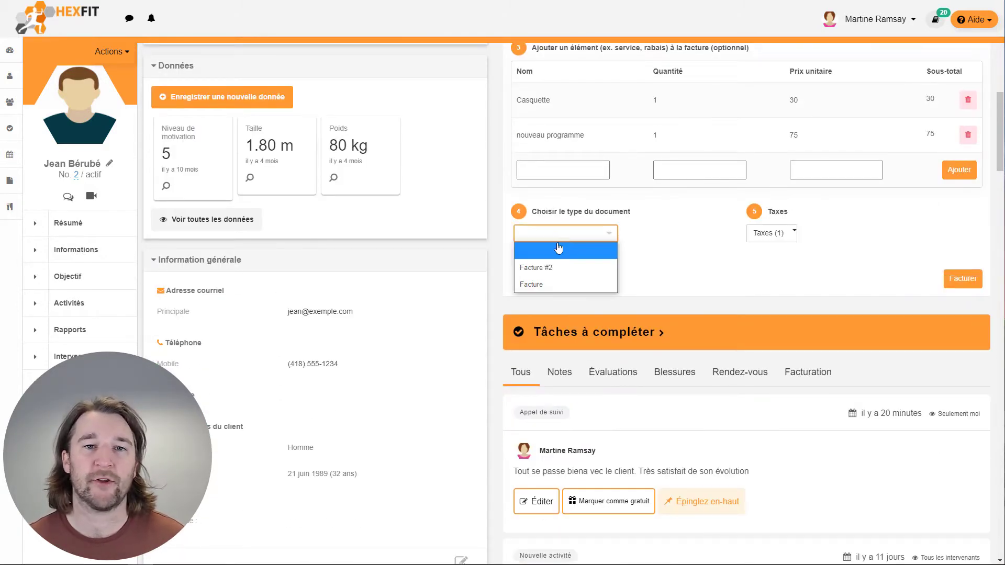
click(545, 284)
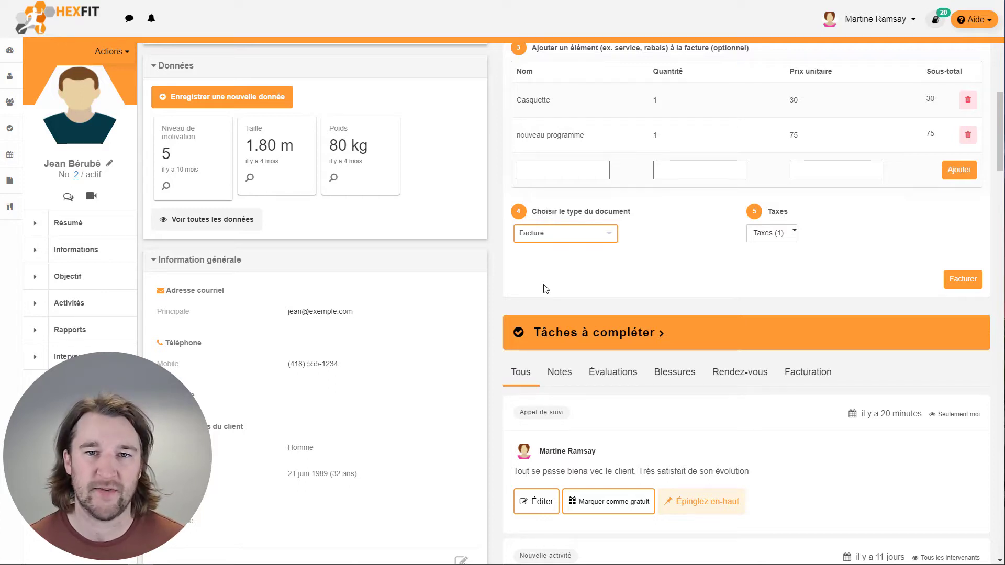
click(760, 234)
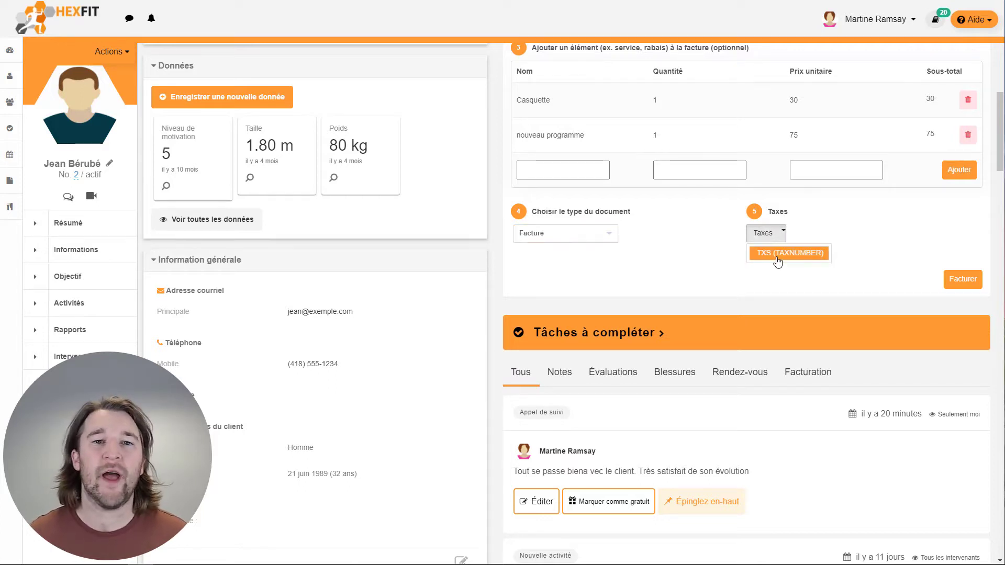
click(776, 278)
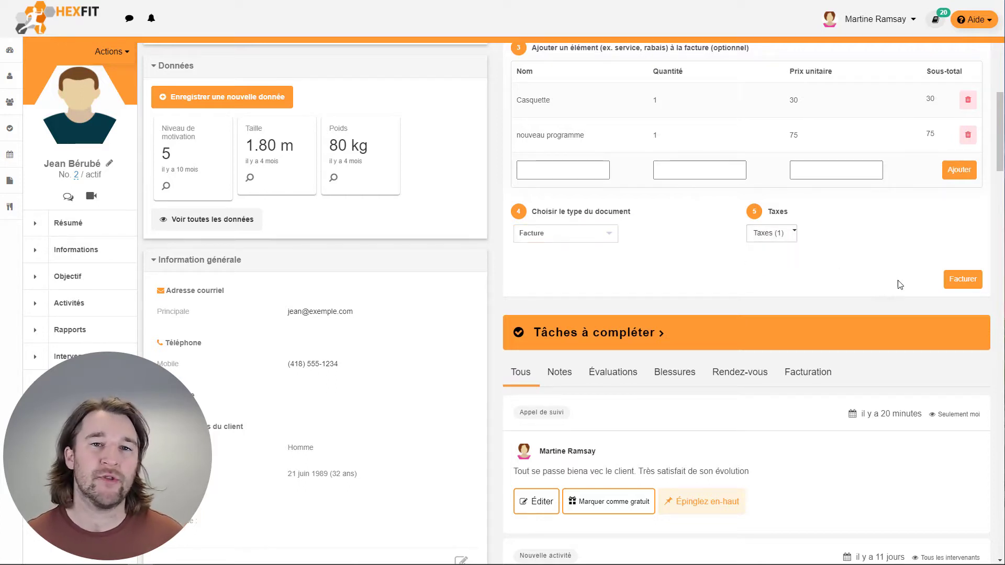
click(960, 280)
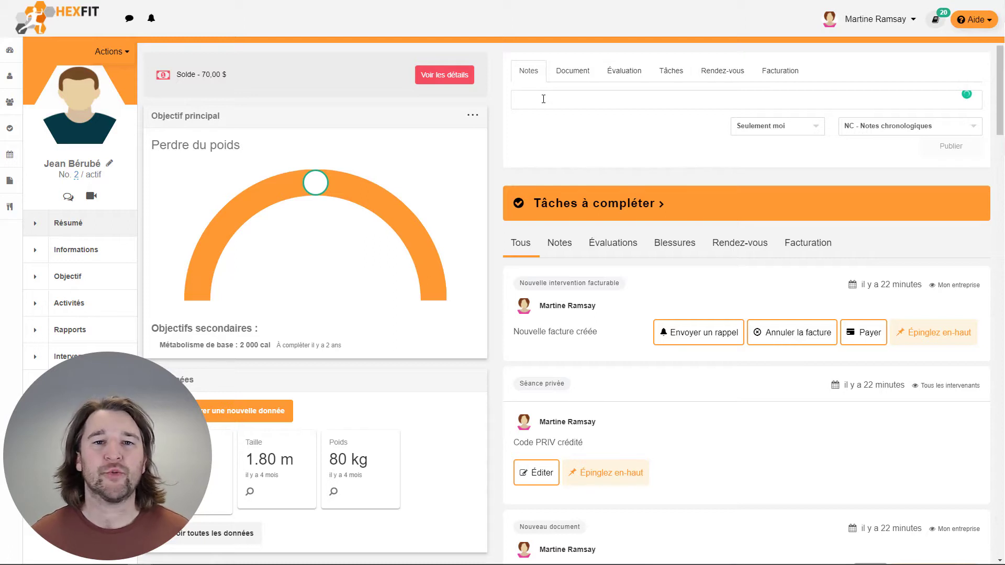
- Write the client note "Nous avons fait quelques tests. Tout se passe bien. On planifie un RDV dans 2 semaines"
text(Nous avons fait quelques tests. Touit)
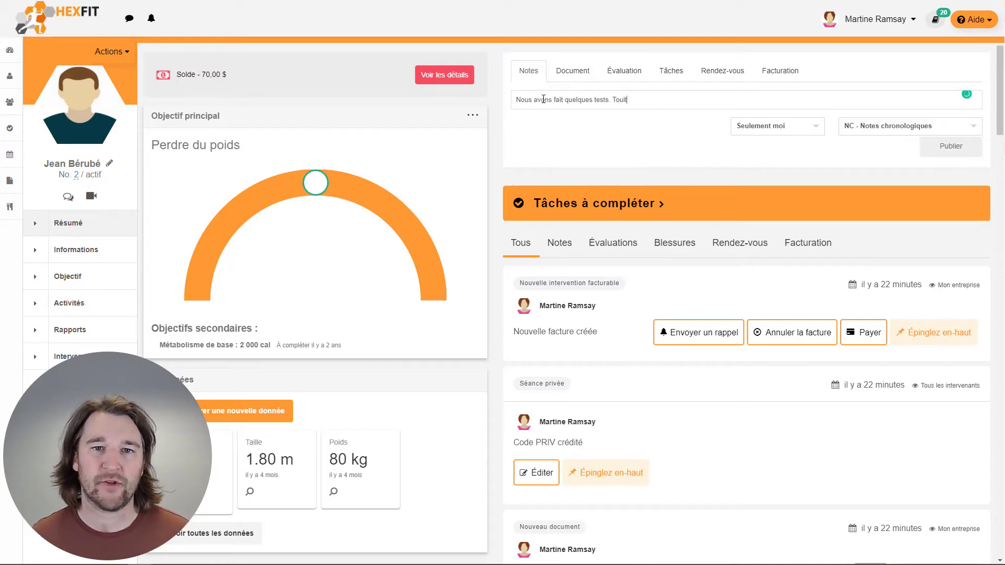
text( se passe )
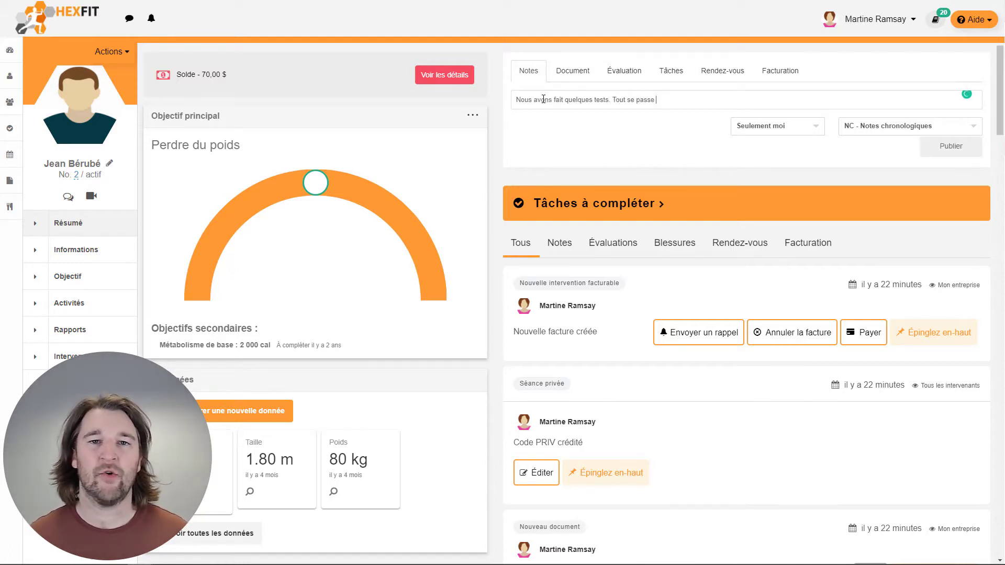
text(bien. )
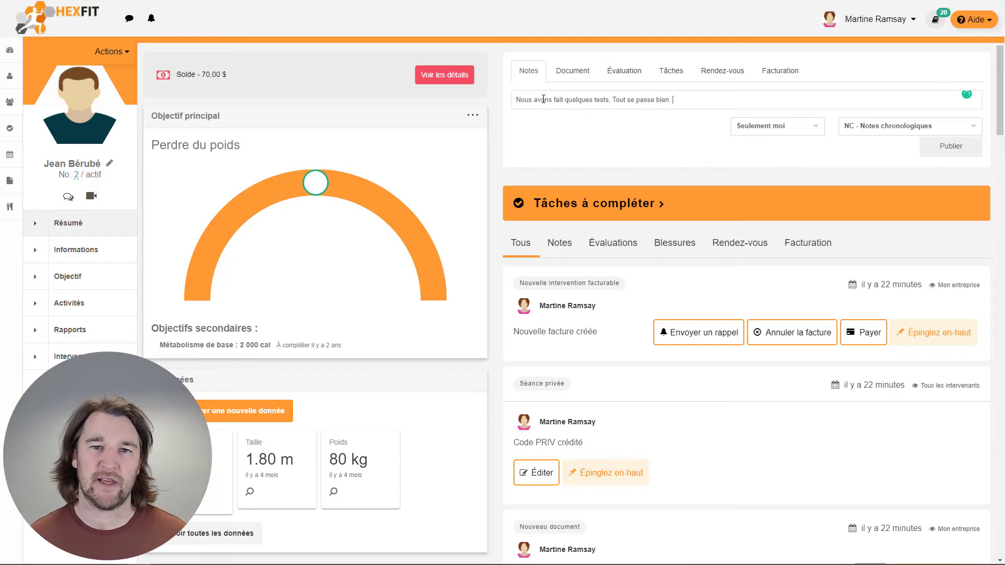
text(On planifie un )
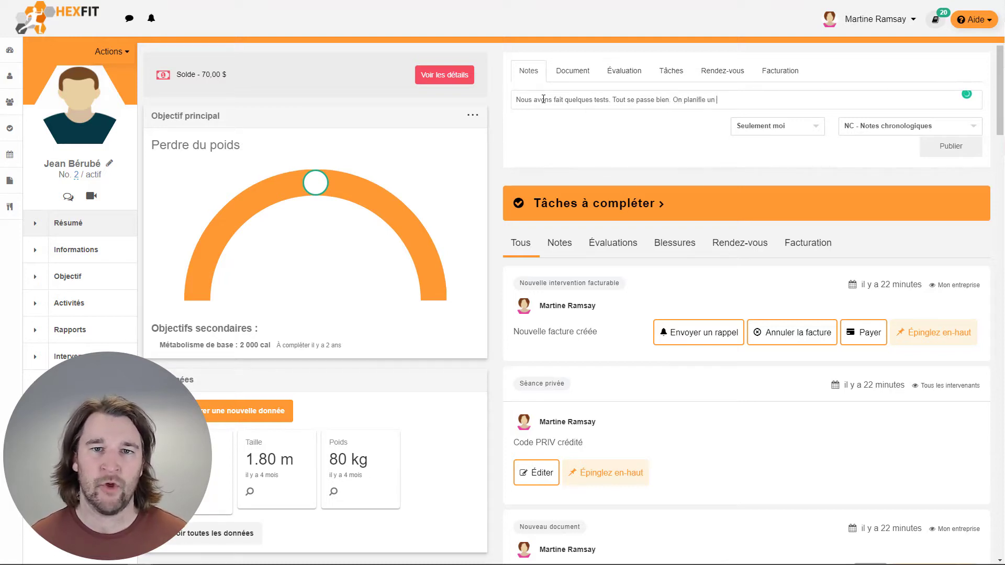
text(RDV )
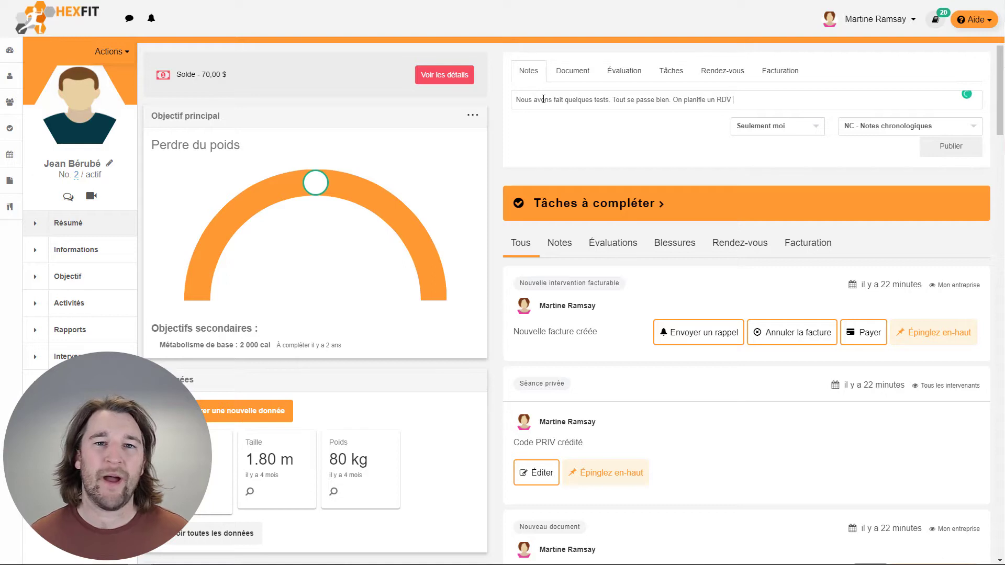
text(dans 2 semaines)
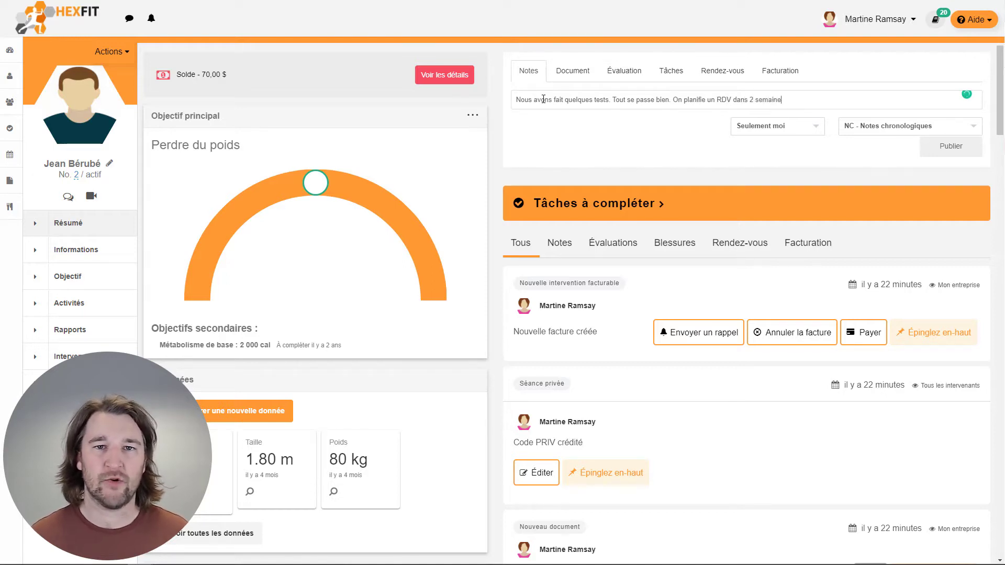
- Assign the paid code RM - Rencontre mensuelle to the note and publish it, adding the intervention to the client's balance
click(857, 127)
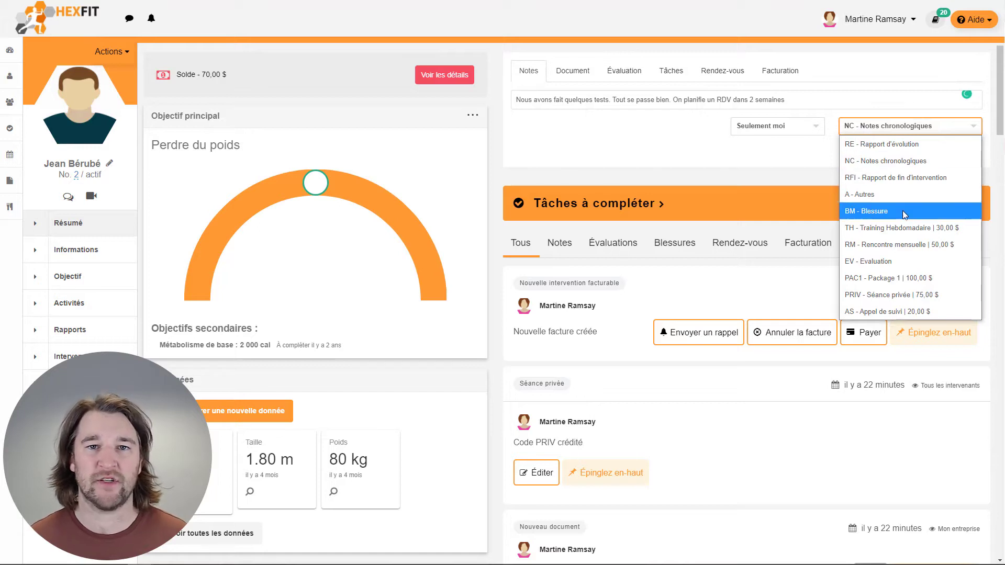
click(915, 246)
click(953, 148)
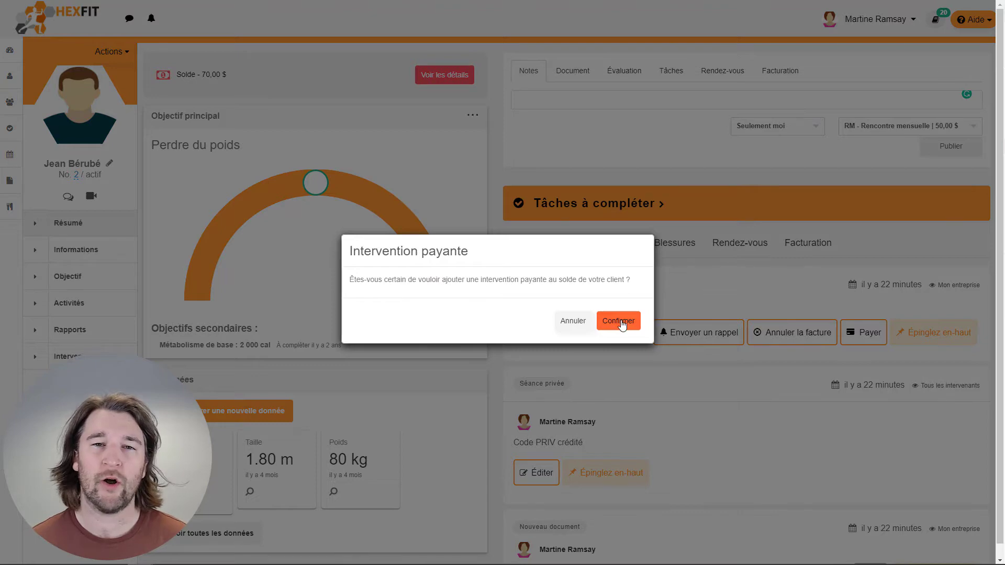
click(621, 322)
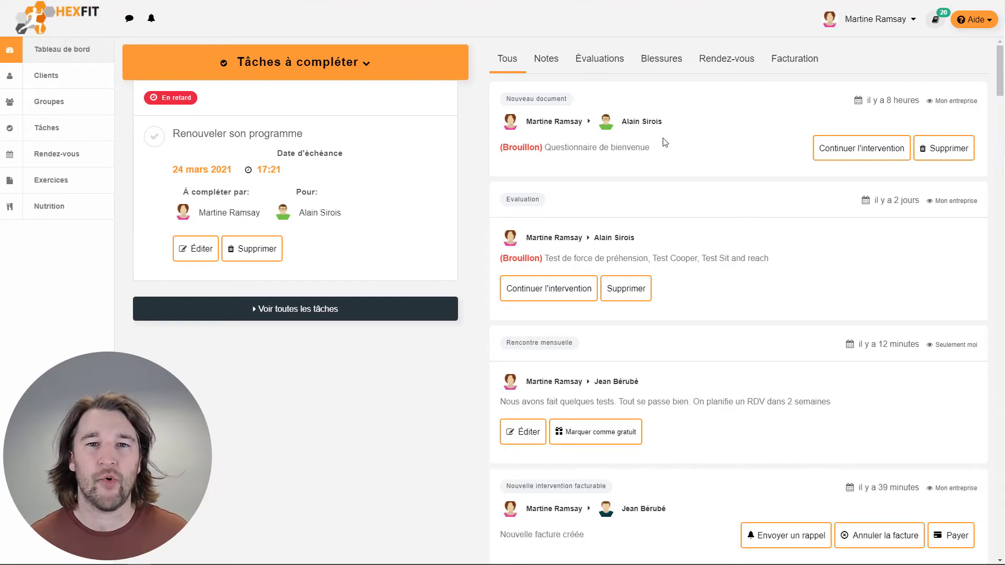
- Create a new document template in the company administration with RM - Rencontre mensuelle | 50,00 $ as its intervention code
click(881, 20)
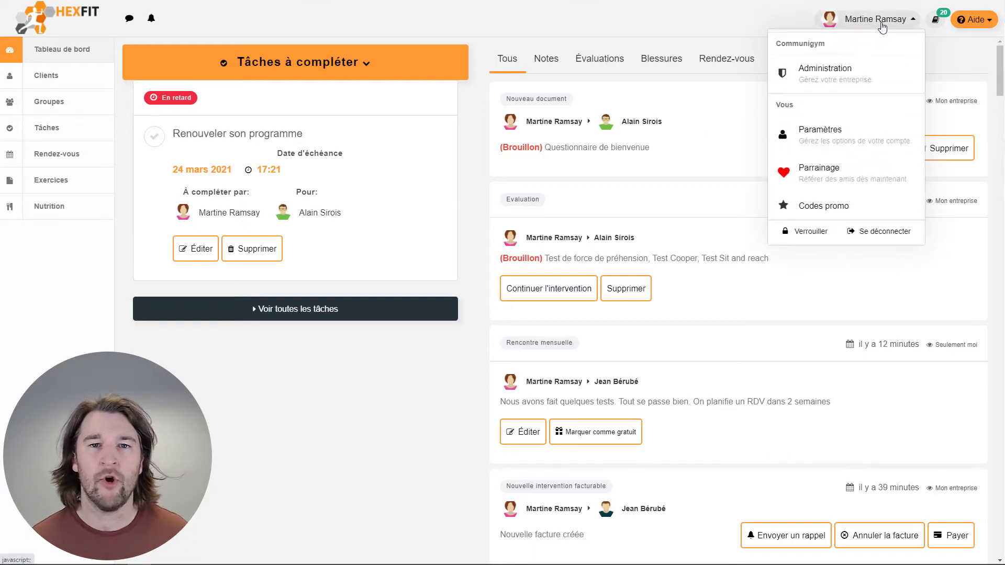
click(848, 77)
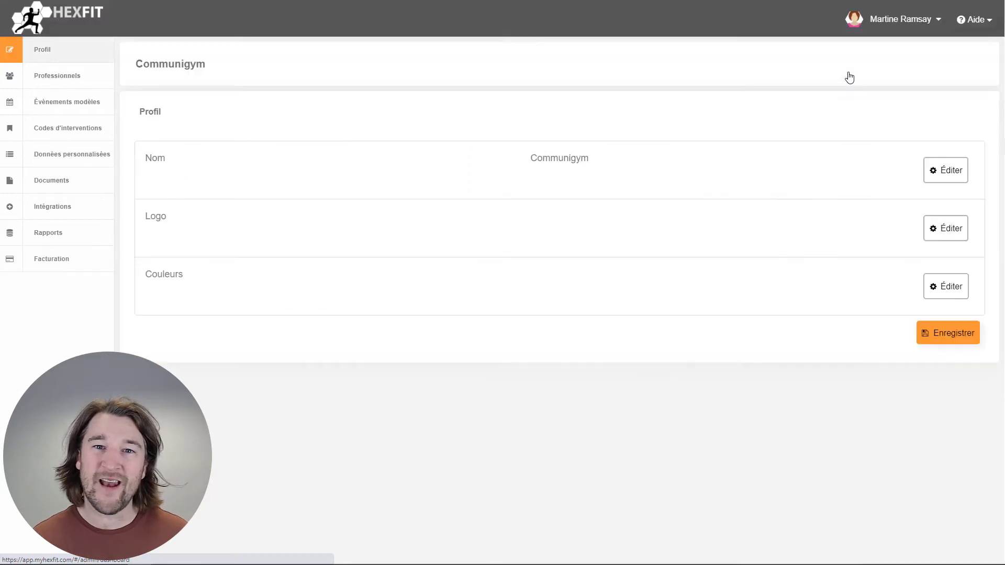
click(72, 187)
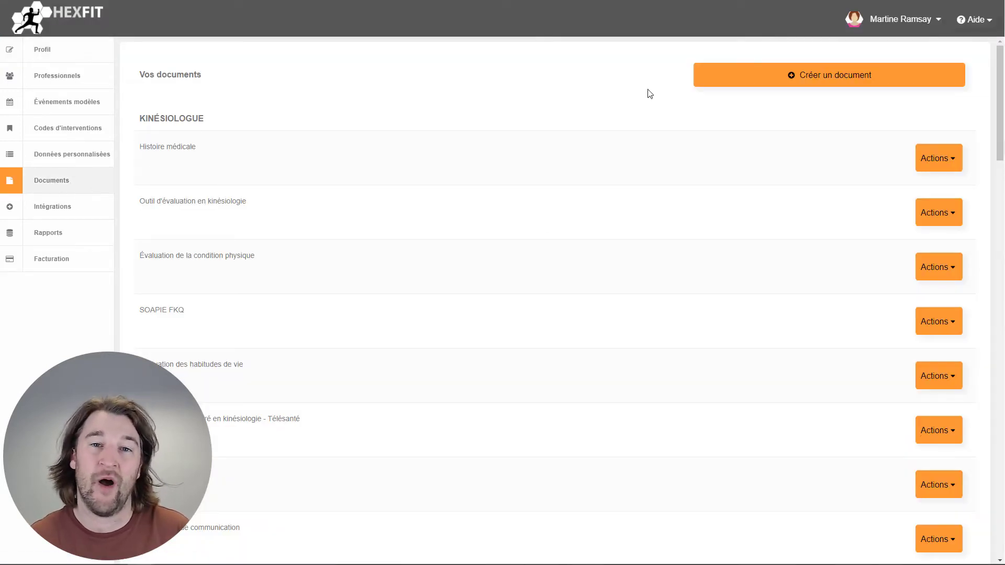
click(747, 88)
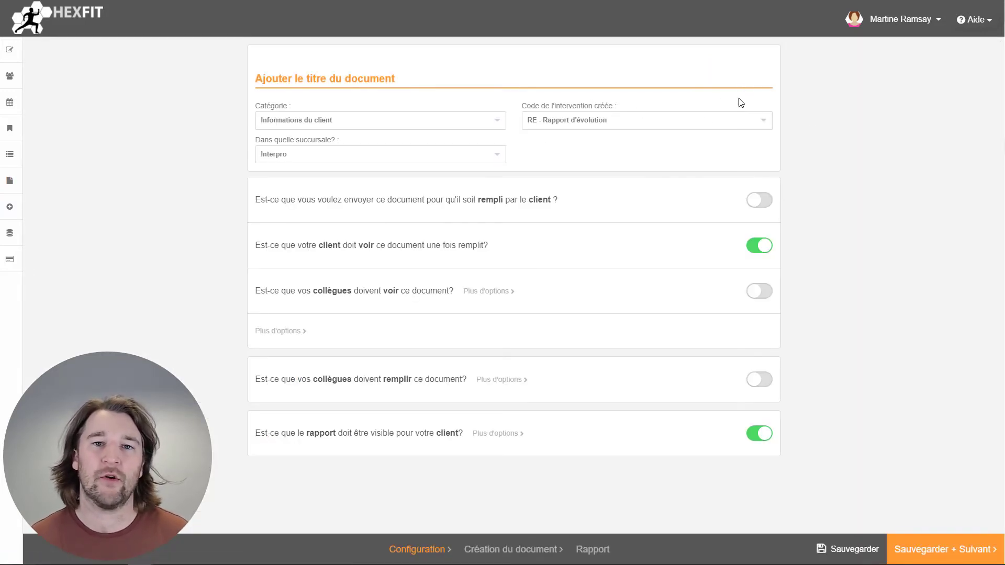
click(654, 122)
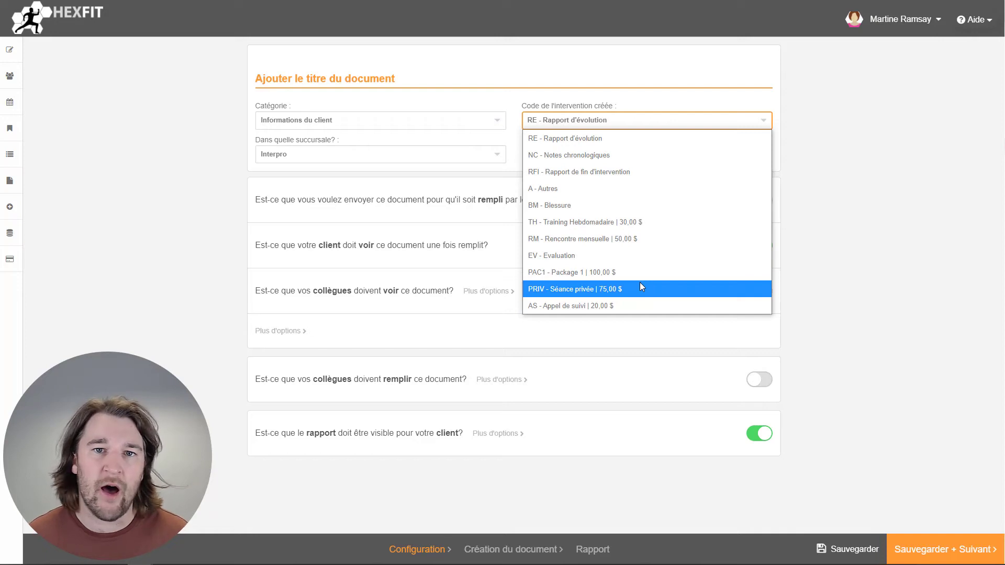
click(650, 241)
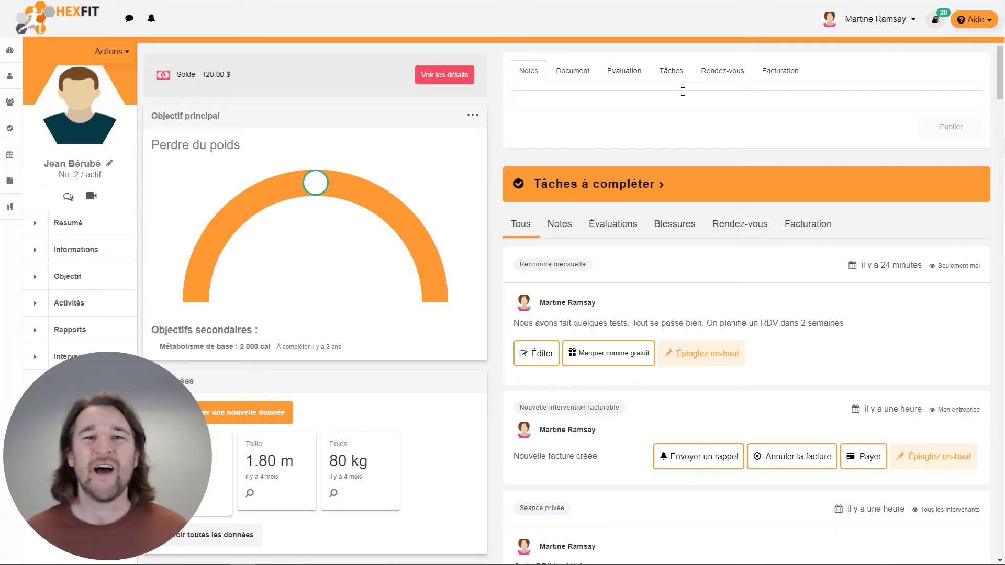
- Try to plan an Appel de suivi | 20 € (15 min) appointment for 2021-10-01 at 14:00 from the client's summary page
click(721, 73)
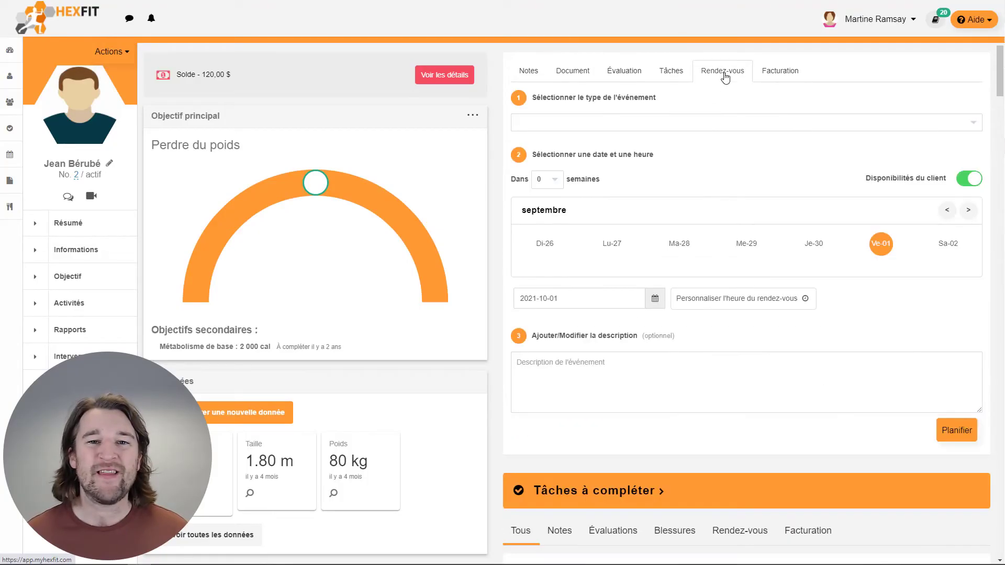
click(701, 128)
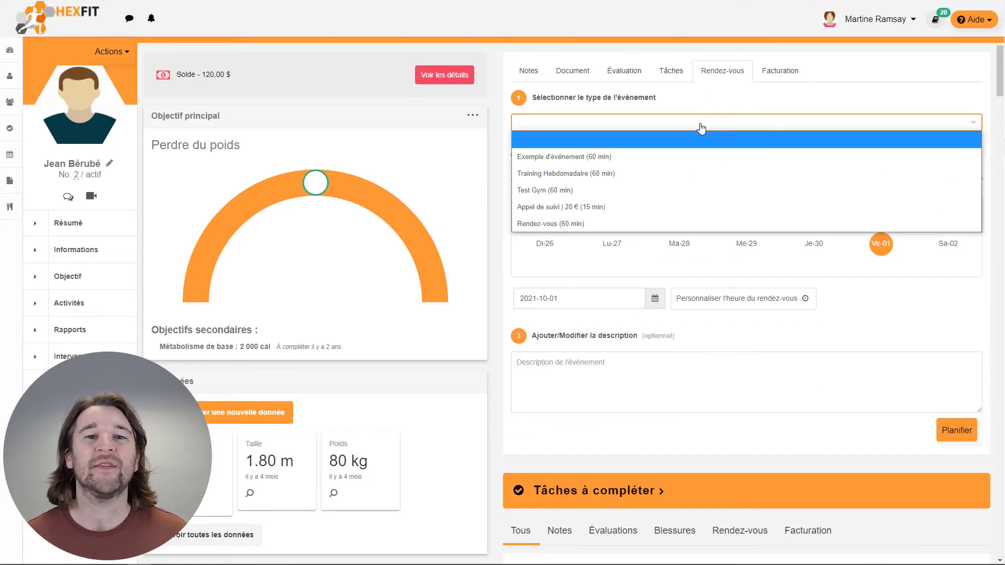
click(628, 206)
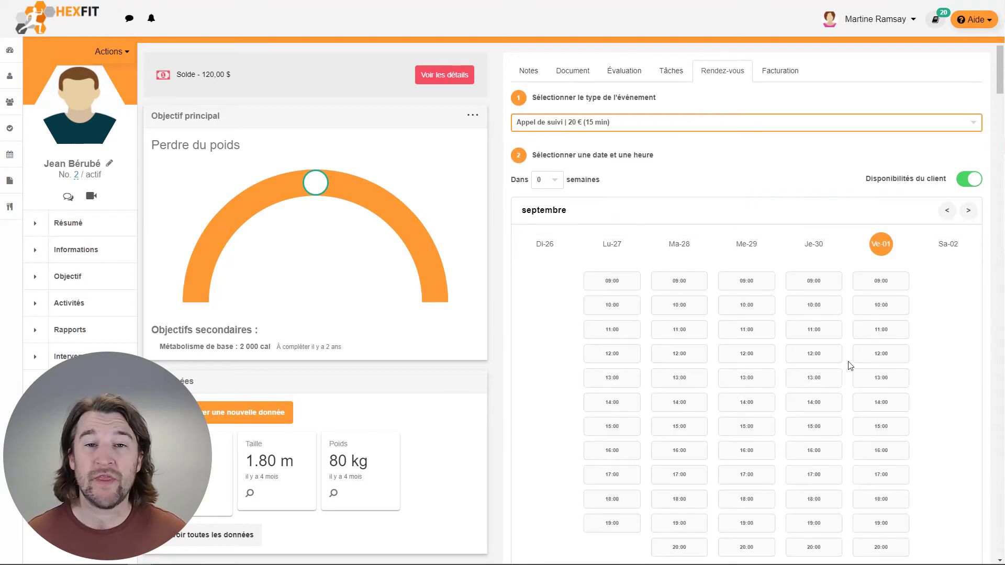
click(878, 404)
scroll(878, 404, down, 8)
click(955, 303)
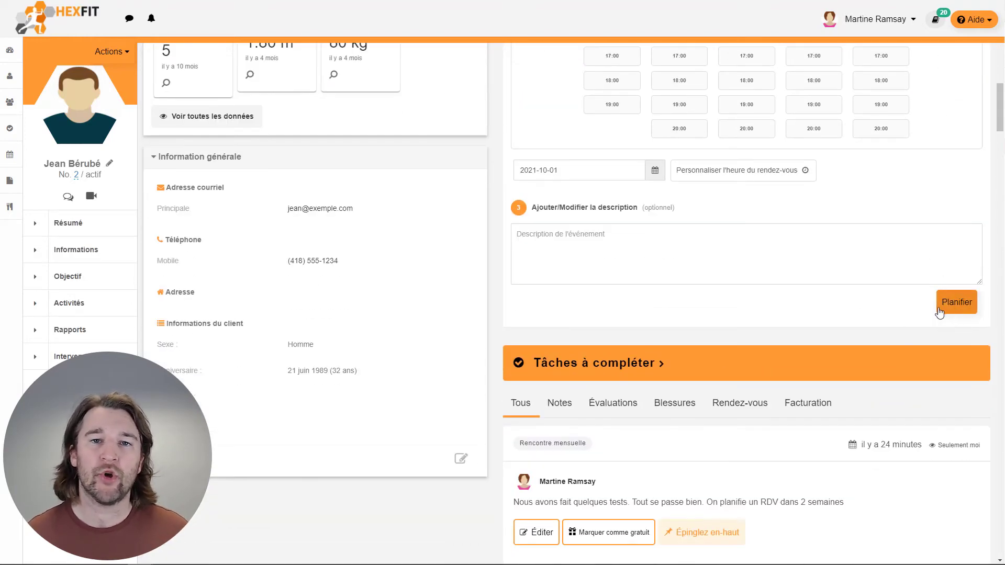
- Place the Appel de suivi | 20 € event model on 1 October 2021 in the client's activity calendar and save it
click(81, 309)
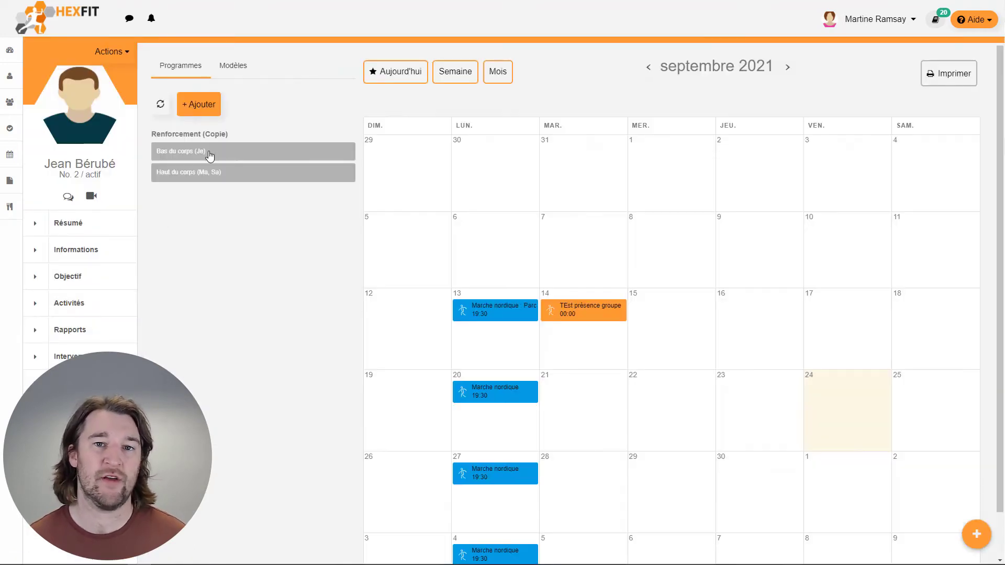
click(233, 66)
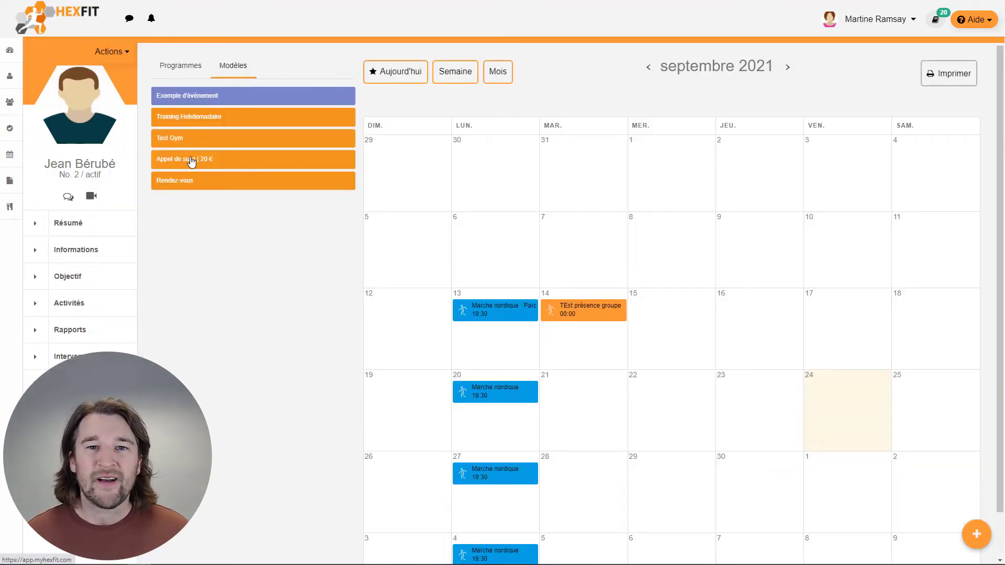
click(192, 160)
drag(192, 162, 837, 495)
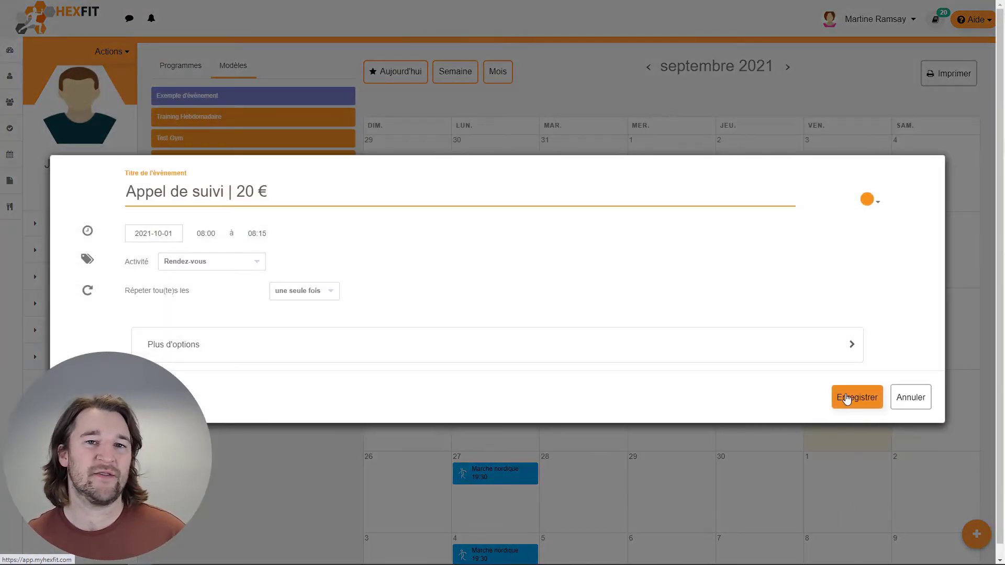
click(846, 399)
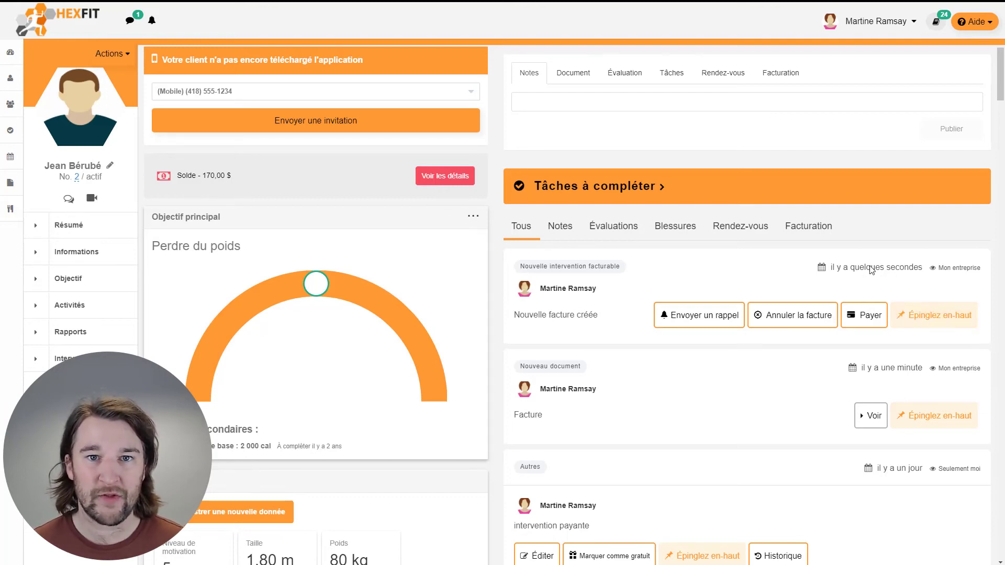
- Open the payment options of the client's newest invoice and mark it as paid by the client
click(853, 316)
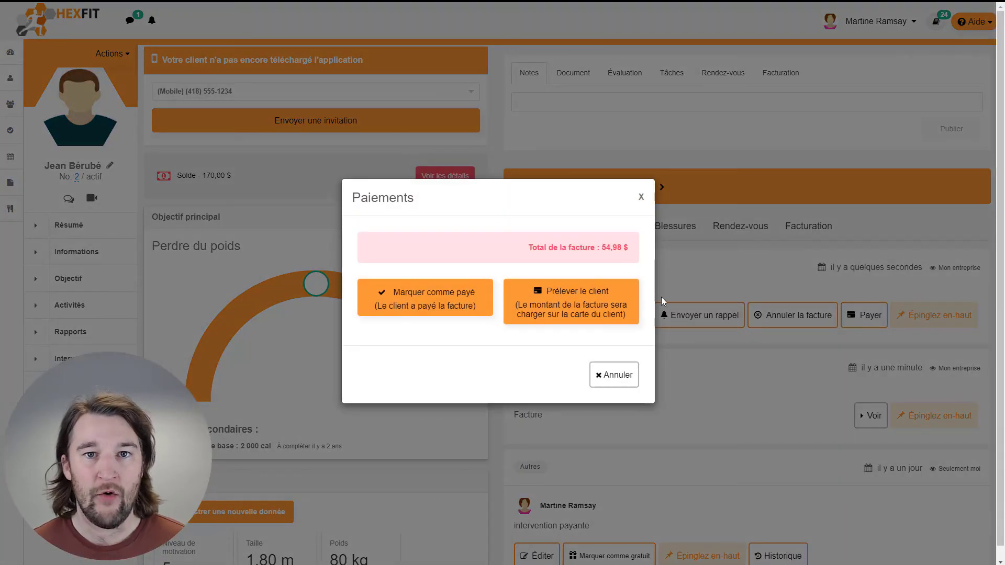
click(424, 305)
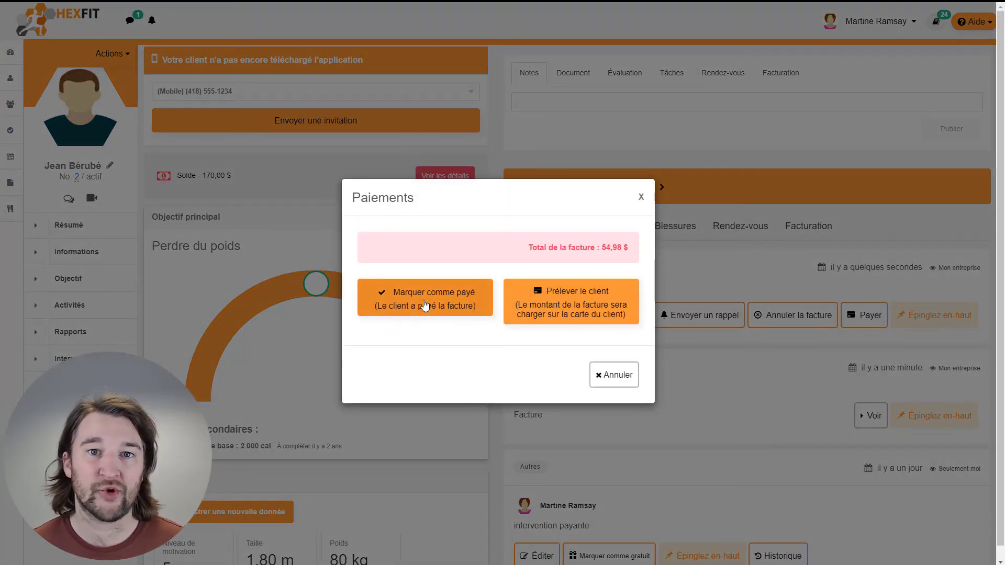
click(422, 304)
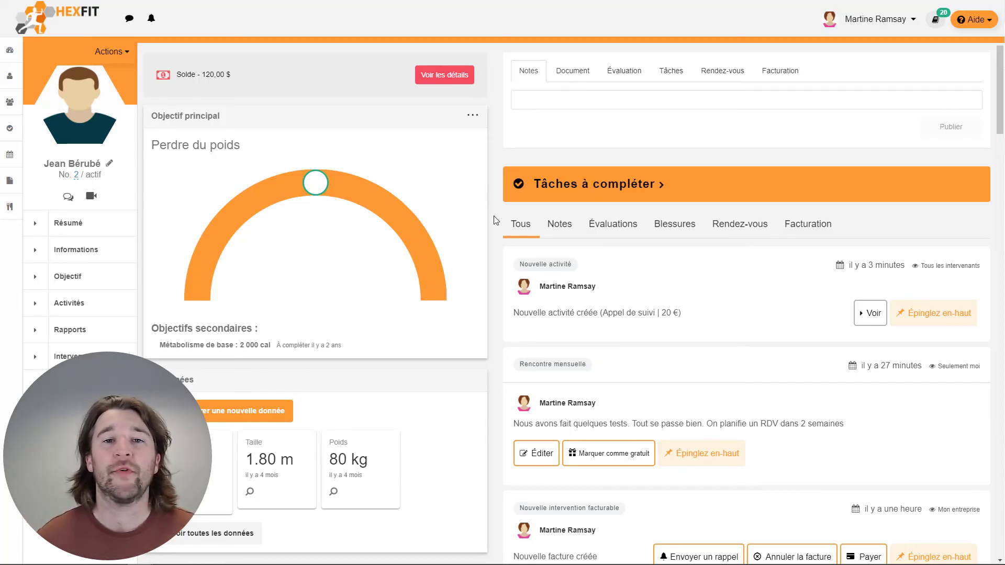
- Open the client's balance details and examine the status filter choices for the billed interventions
click(434, 87)
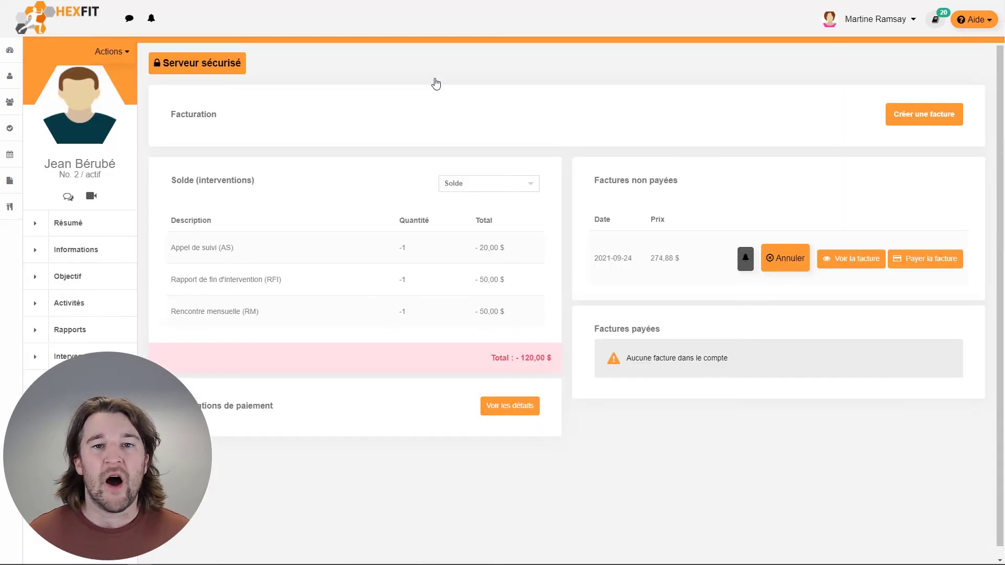
click(502, 186)
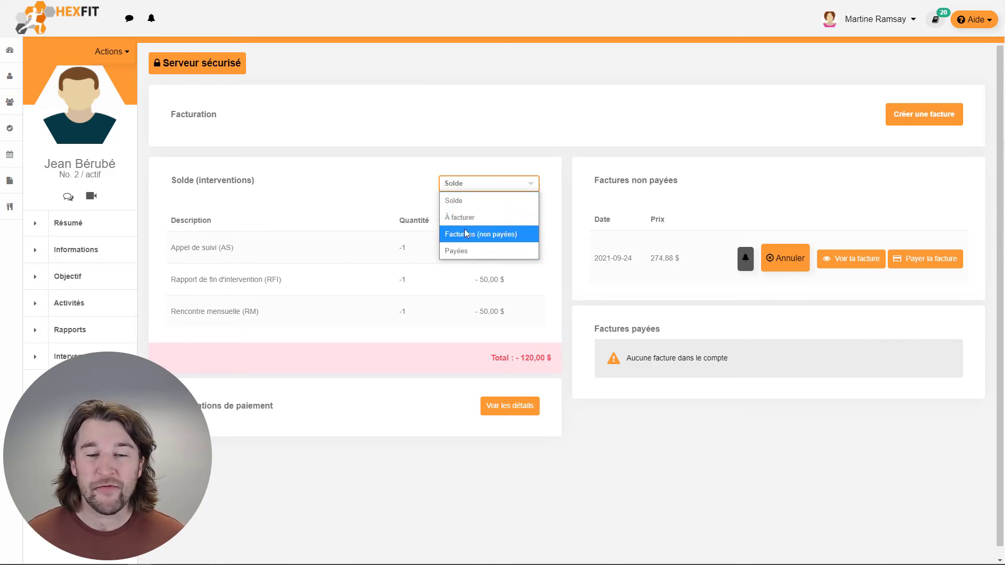
click(567, 244)
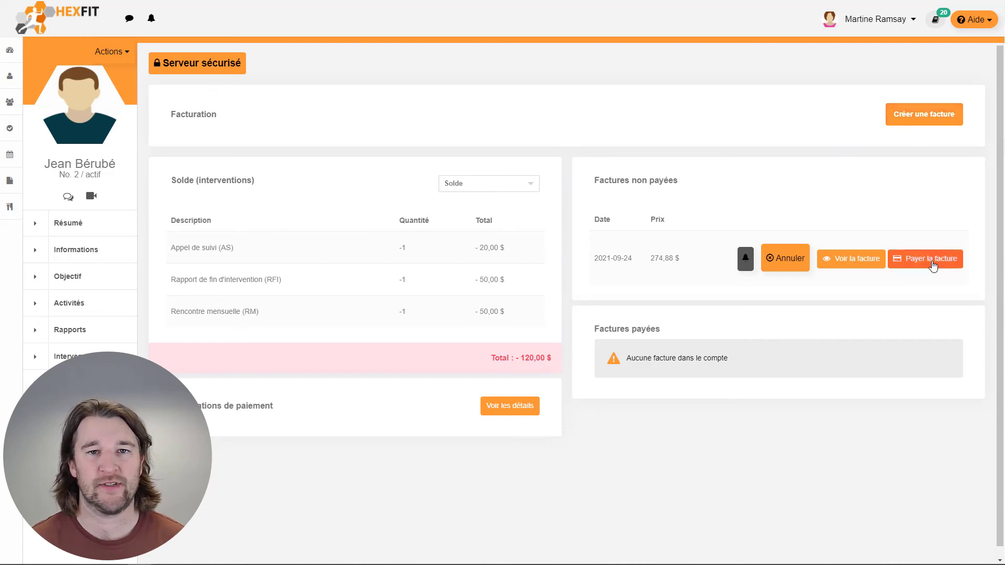
click(933, 265)
click(933, 264)
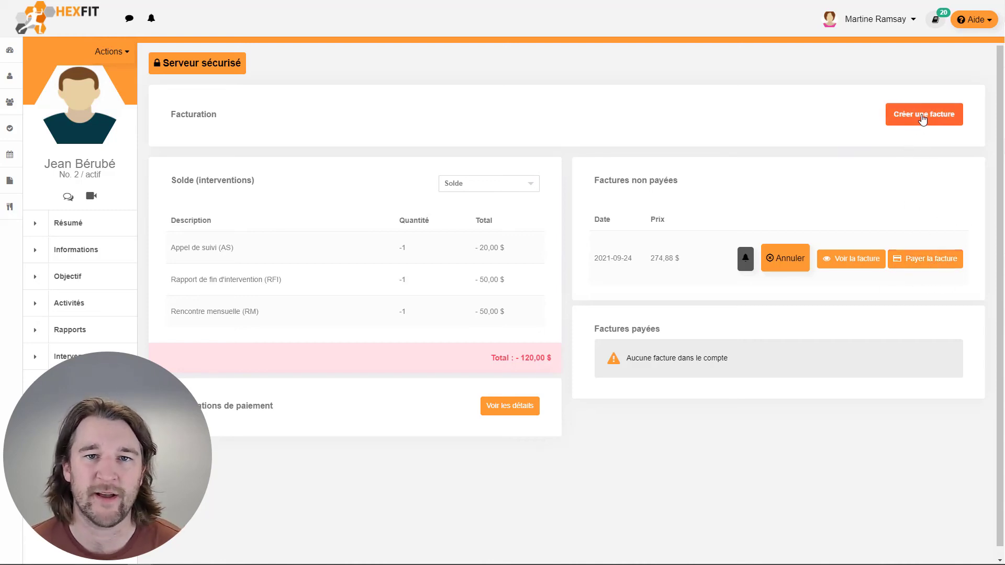
click(923, 120)
click(923, 119)
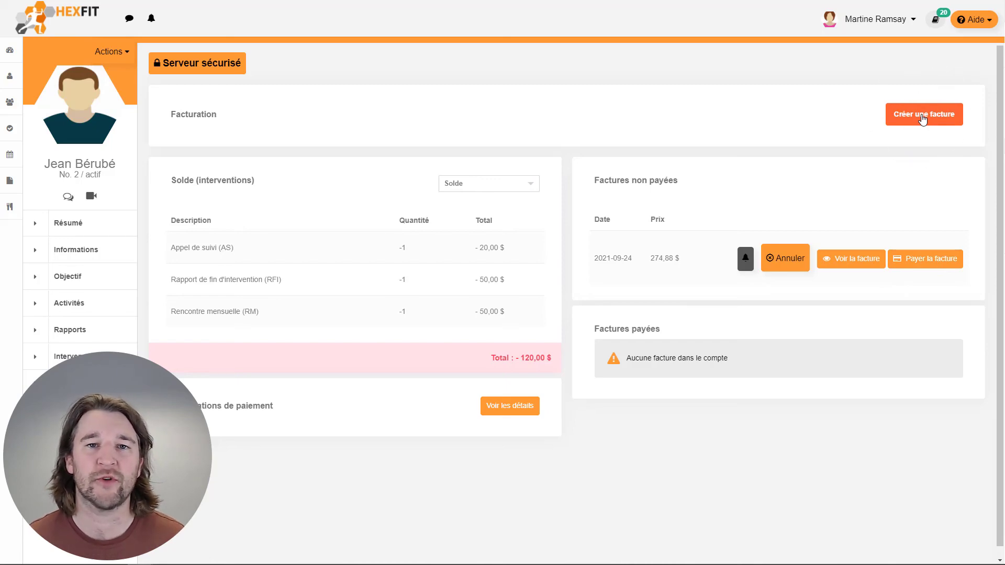